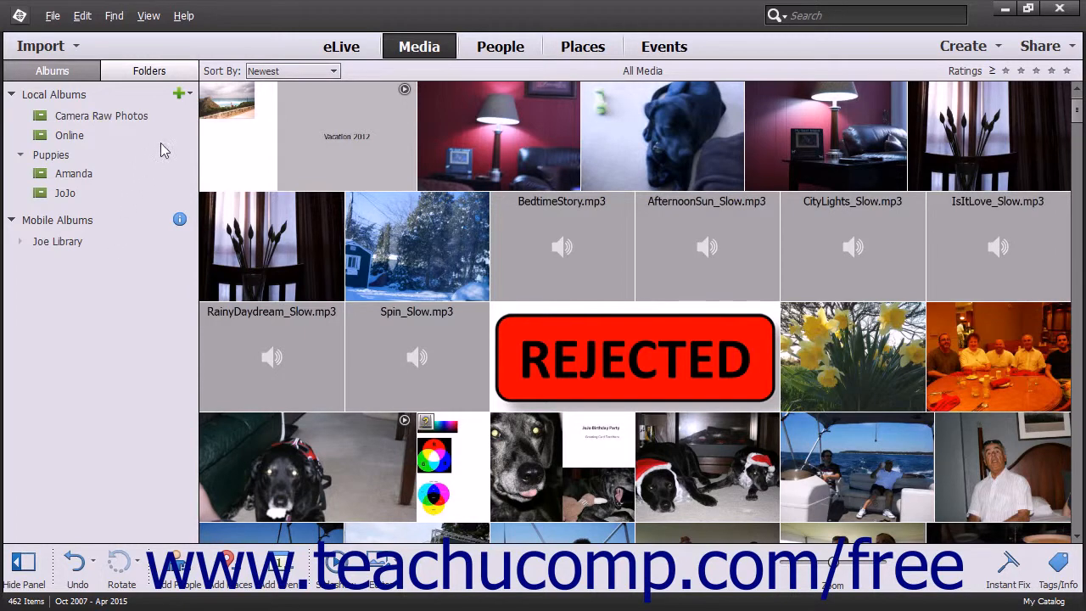
# Start a new album named Boating in the None (Top Level) category.
pyautogui.click(193, 99)
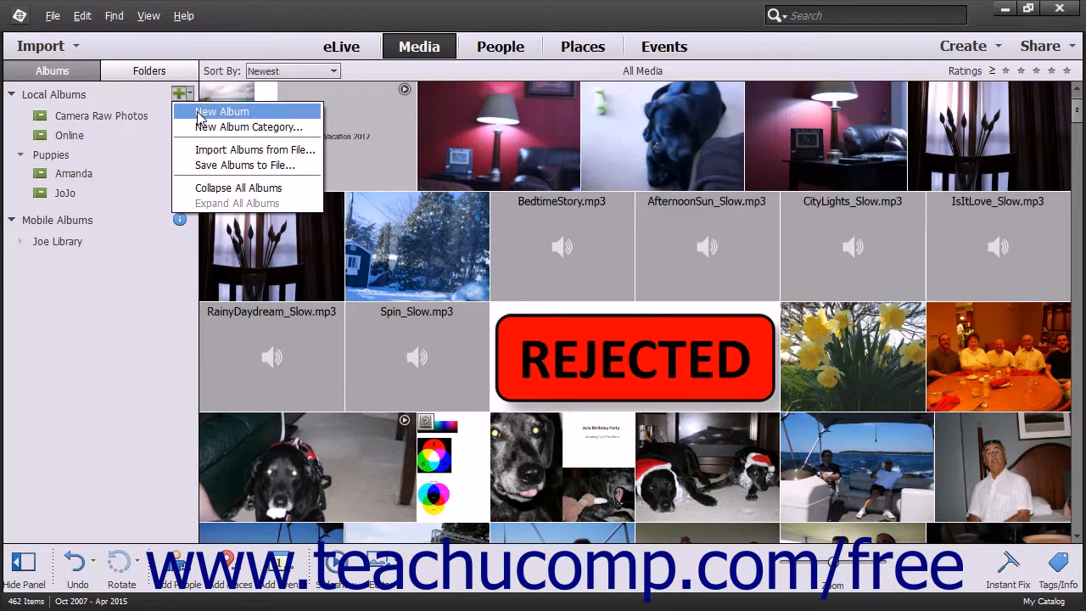
pyautogui.click(200, 114)
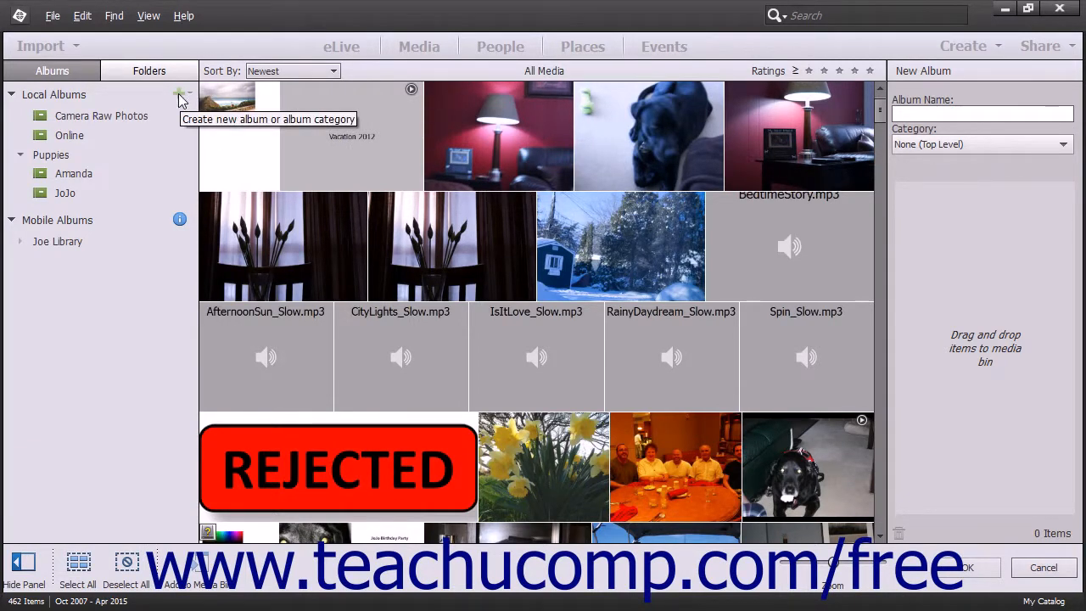
pyautogui.moveTo(880, 114)
pyautogui.mouseDown()
pyautogui.moveTo(879, 129)
pyautogui.moveTo(879, 115)
pyautogui.mouseUp()
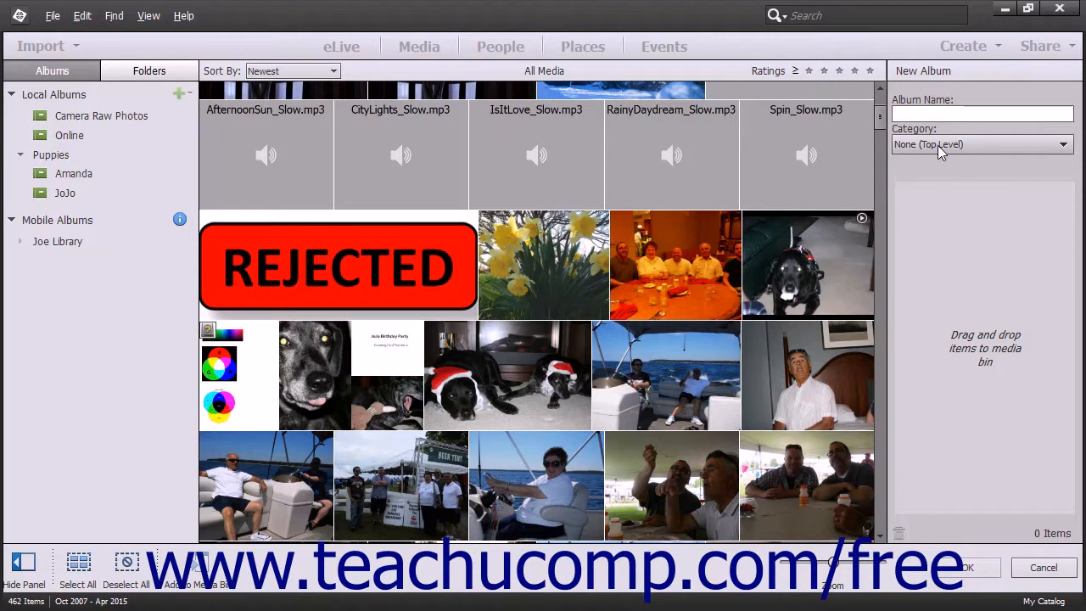
pyautogui.click(958, 115)
pyautogui.write('Boating')
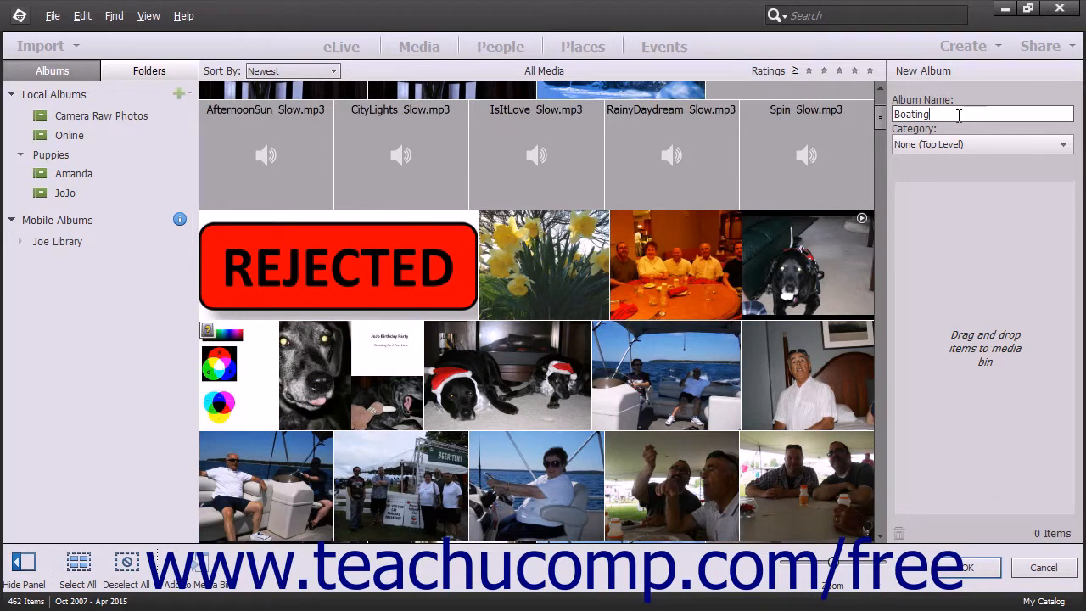
pyautogui.click(1023, 145)
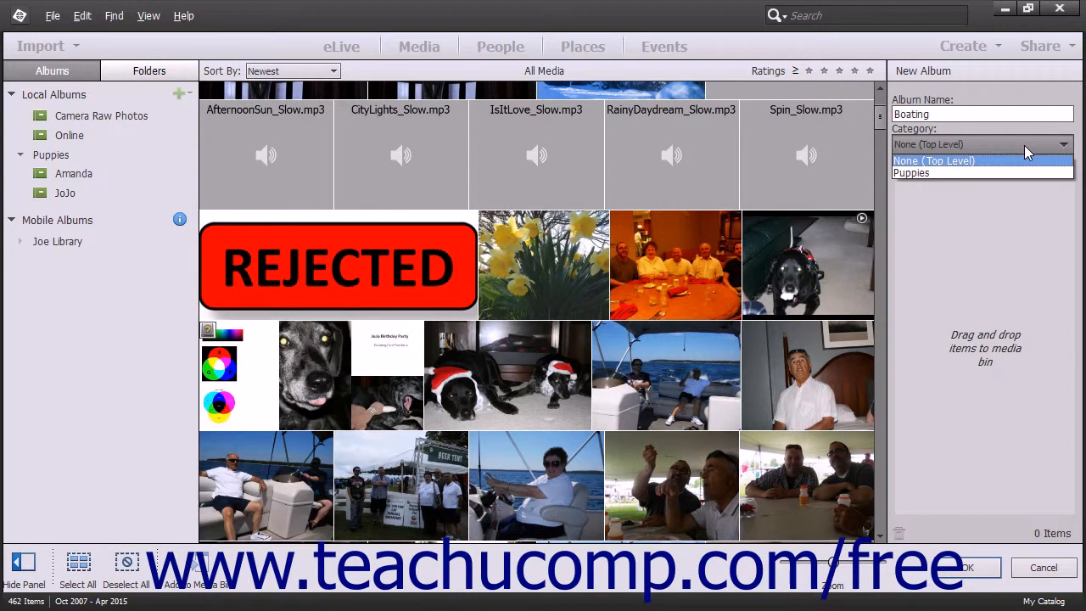
pyautogui.click(1024, 145)
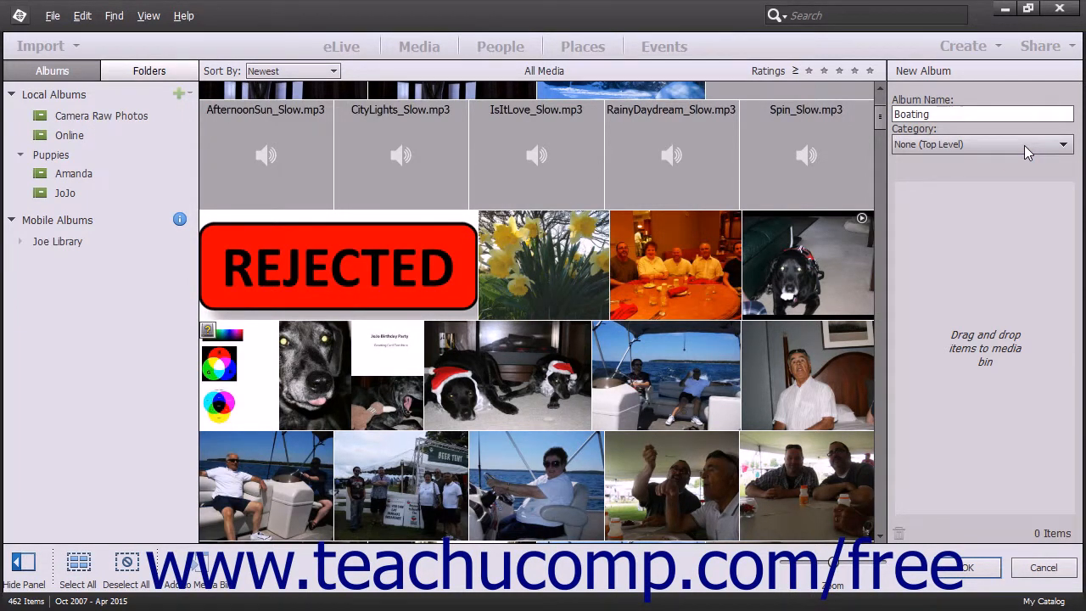
# Add the seated pair, the white-shirted man on the bench and the woman steering boat photos to the album's media bin.
pyautogui.click(676, 380)
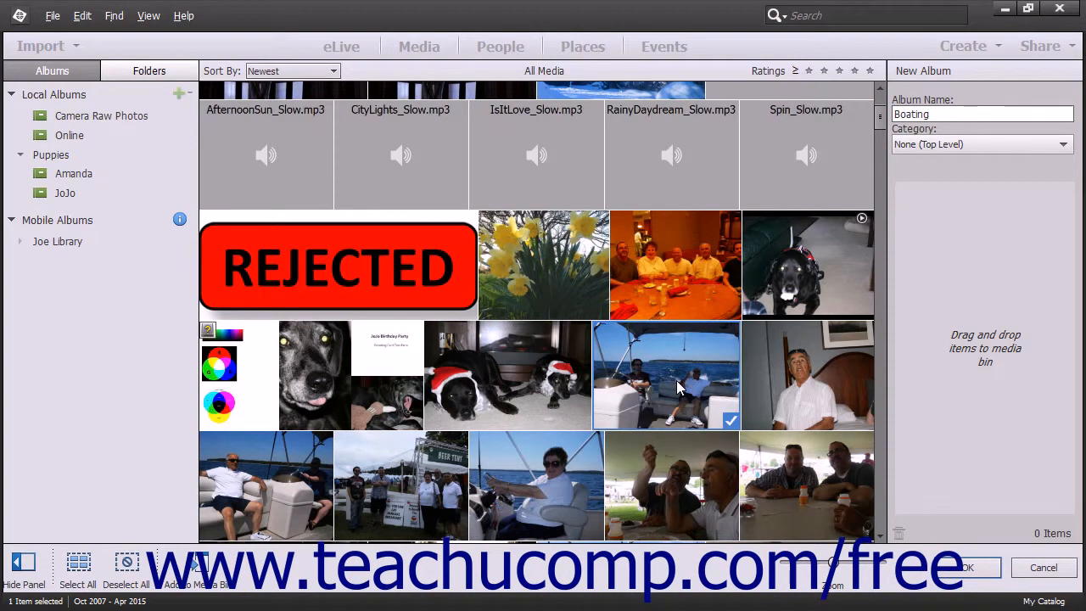
pyautogui.moveTo(675, 380); pyautogui.dragTo(958, 262)
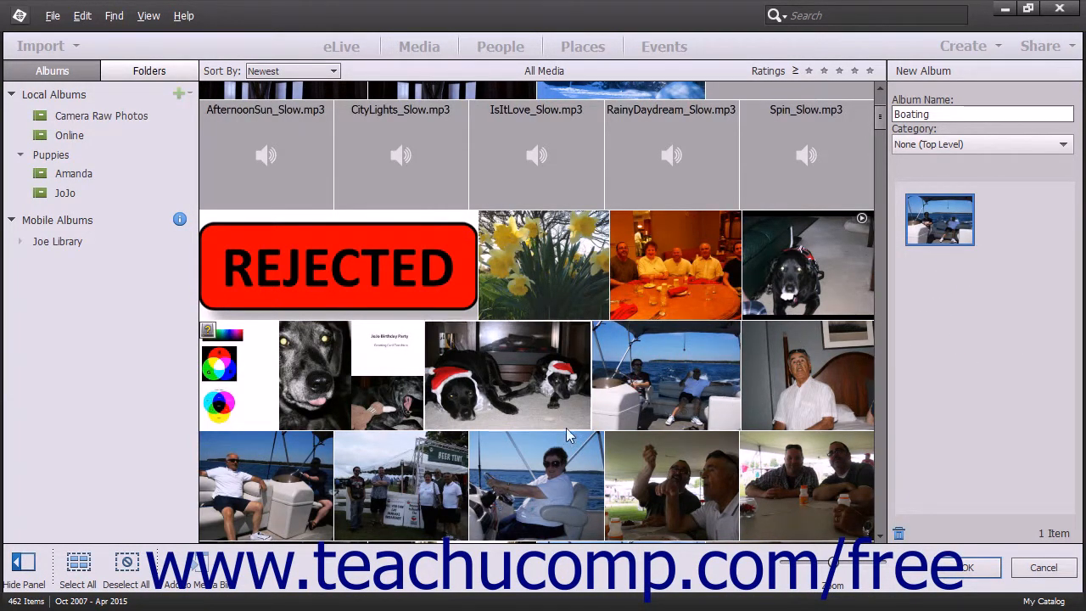
pyautogui.click(265, 491)
pyautogui.moveTo(265, 490); pyautogui.dragTo(975, 233)
pyautogui.click(526, 507)
pyautogui.moveTo(527, 507); pyautogui.dragTo(928, 312)
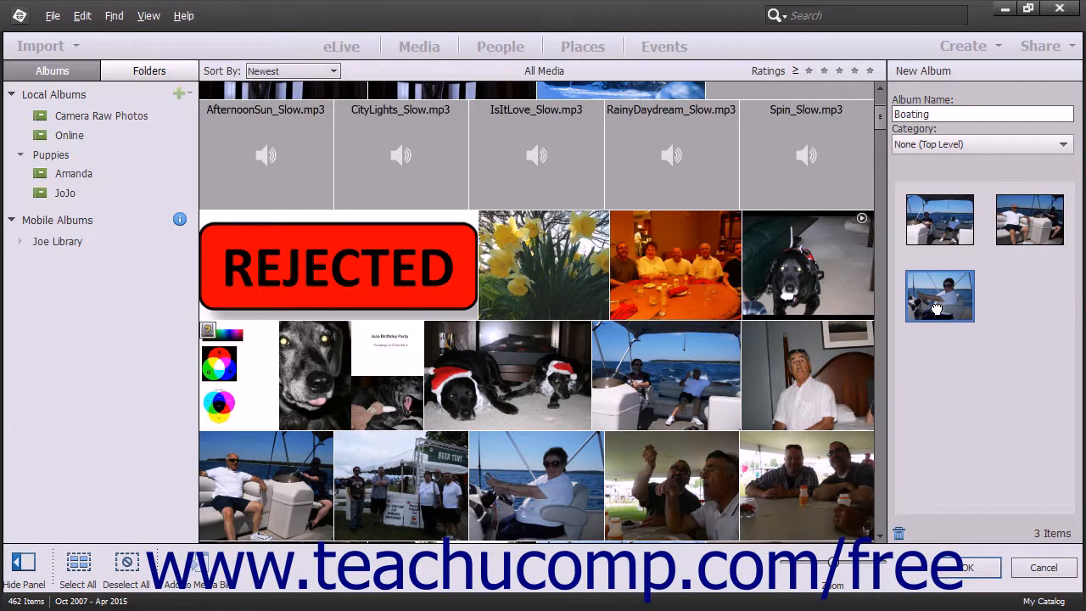
# Place the photo of the woman steering first in the media bin, and save and display the Boating album.
pyautogui.moveTo(936, 309); pyautogui.dragTo(928, 229)
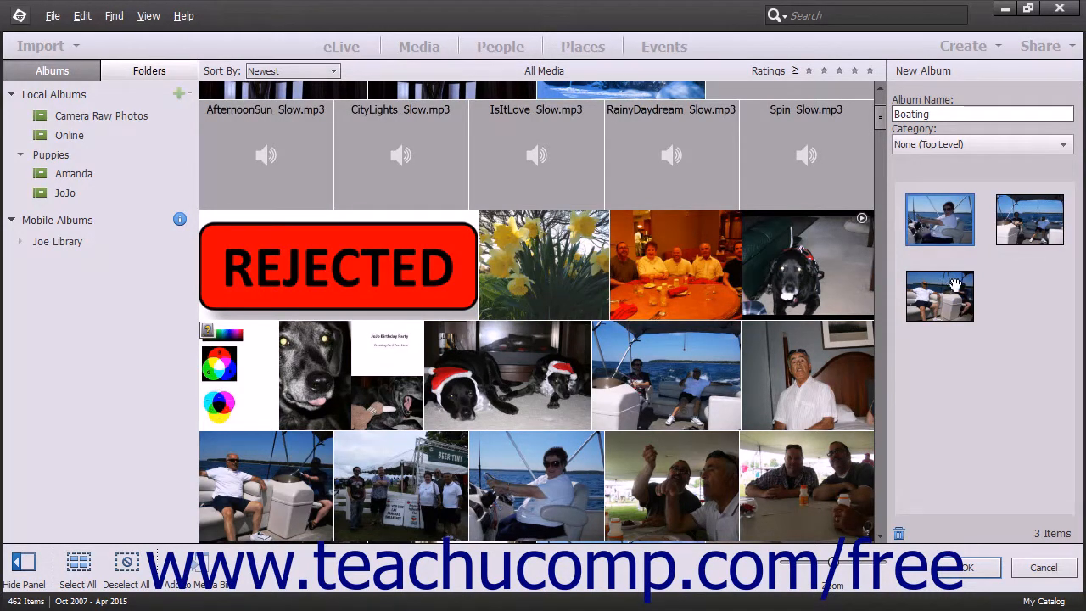
pyautogui.click(983, 573)
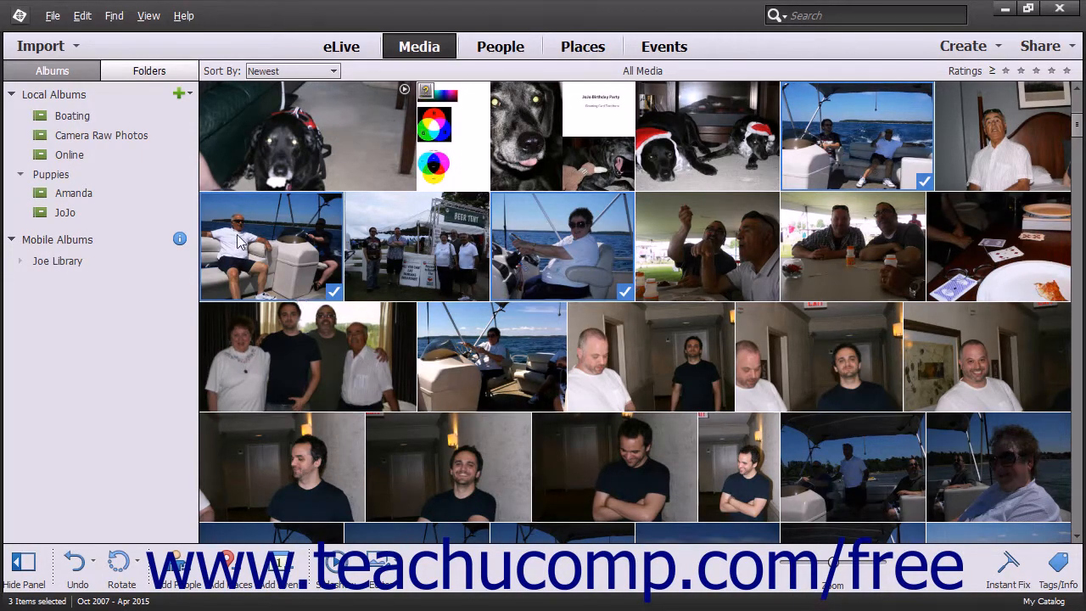
pyautogui.click(12, 121)
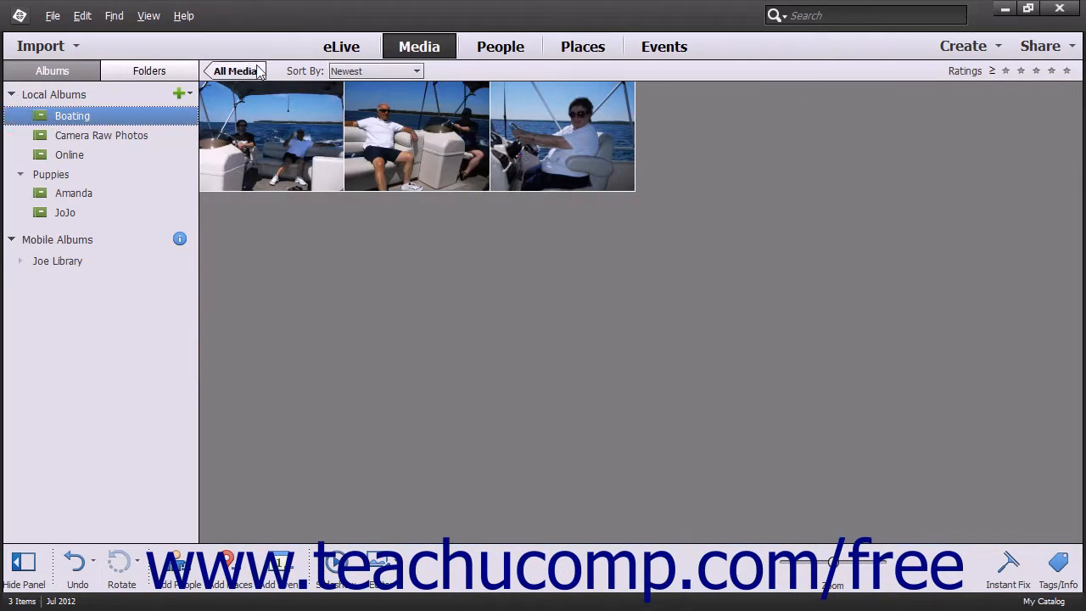
# Return to all media and add the dark boat photo of the standing man to the Boating album.
pyautogui.click(231, 71)
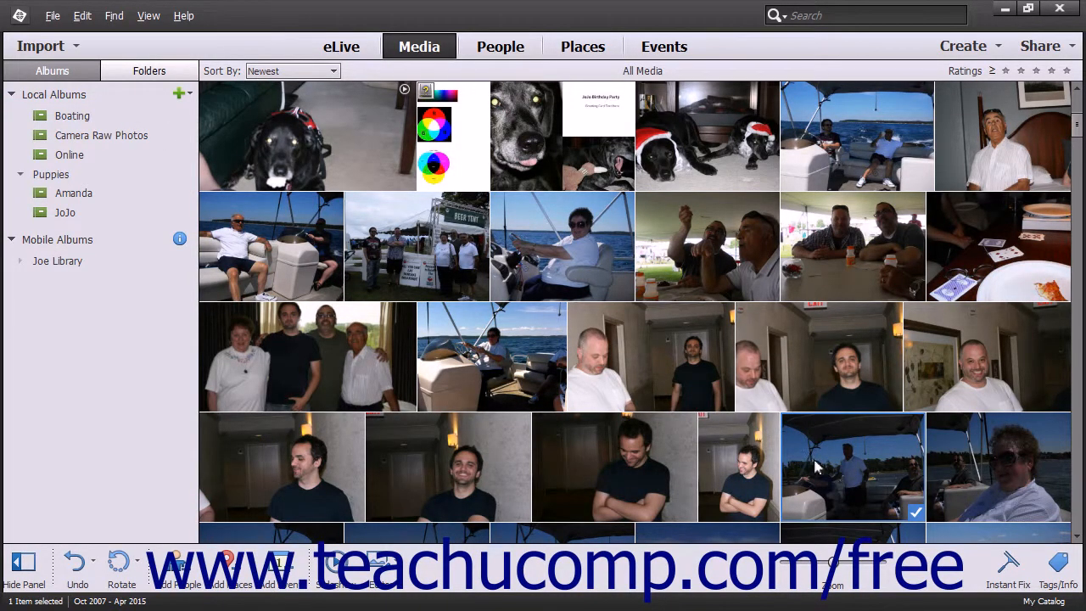
pyautogui.moveTo(821, 466); pyautogui.dragTo(83, 115)
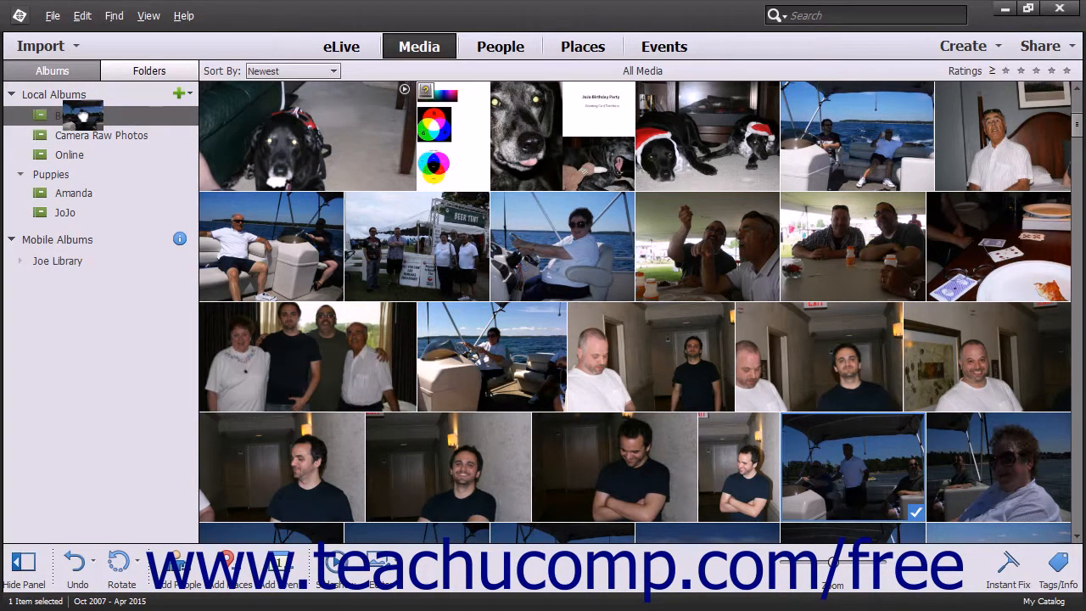
pyautogui.moveTo(83, 115); pyautogui.dragTo(83, 119)
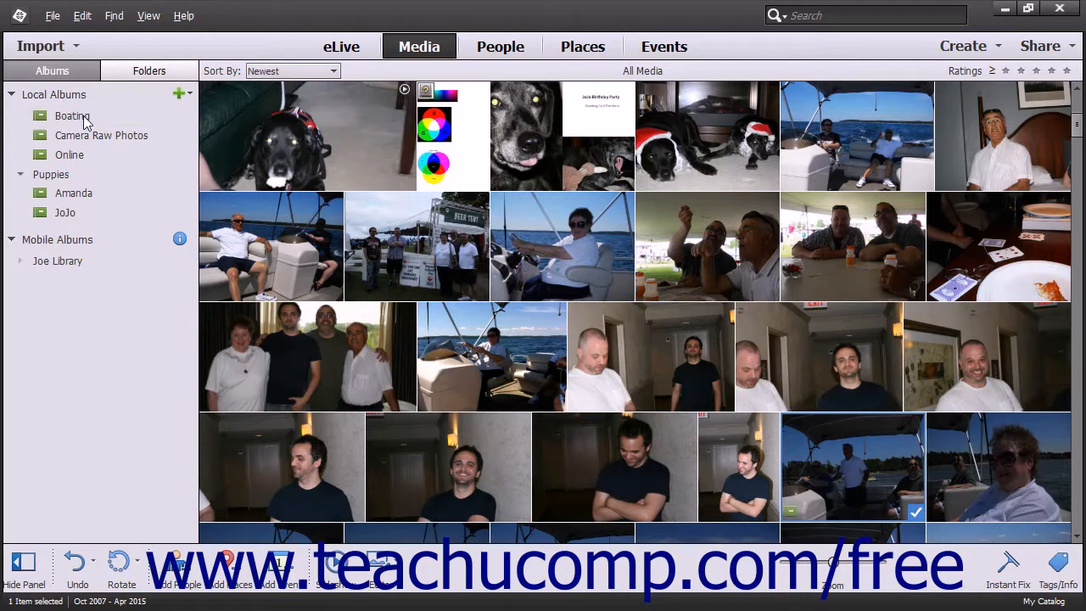
# Show the Boating album and remove the dark photo of the standing man from it.
pyautogui.click(84, 119)
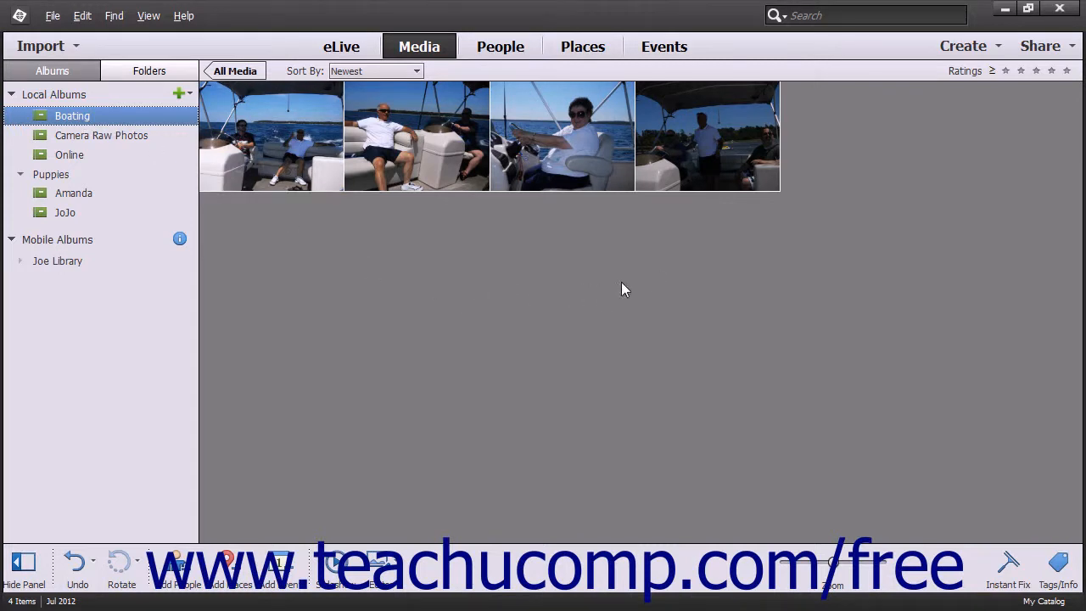
pyautogui.rightClick(687, 140)
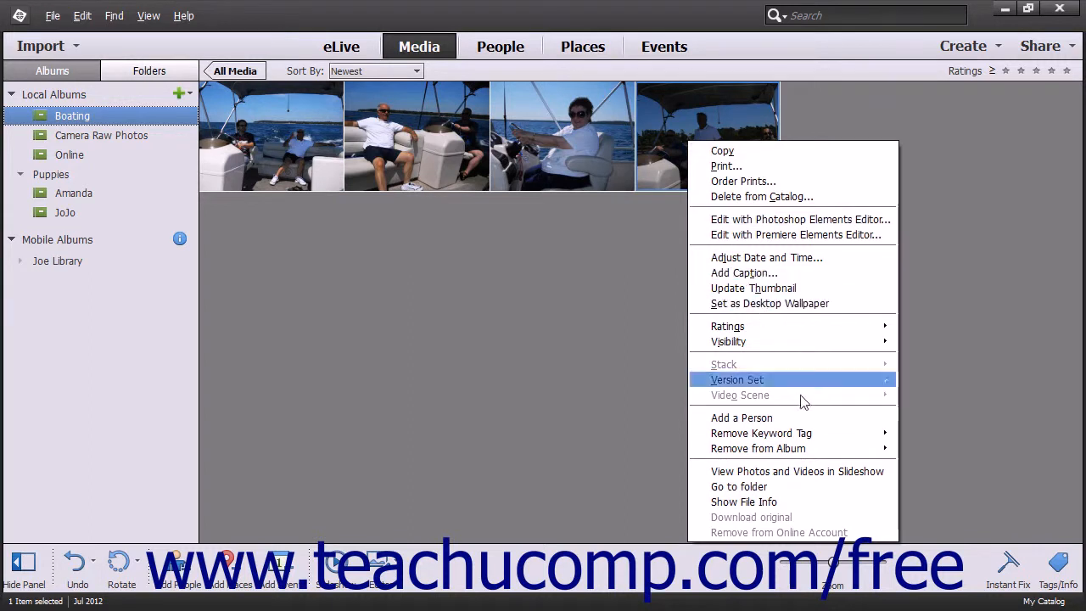
pyautogui.moveTo(829, 449)
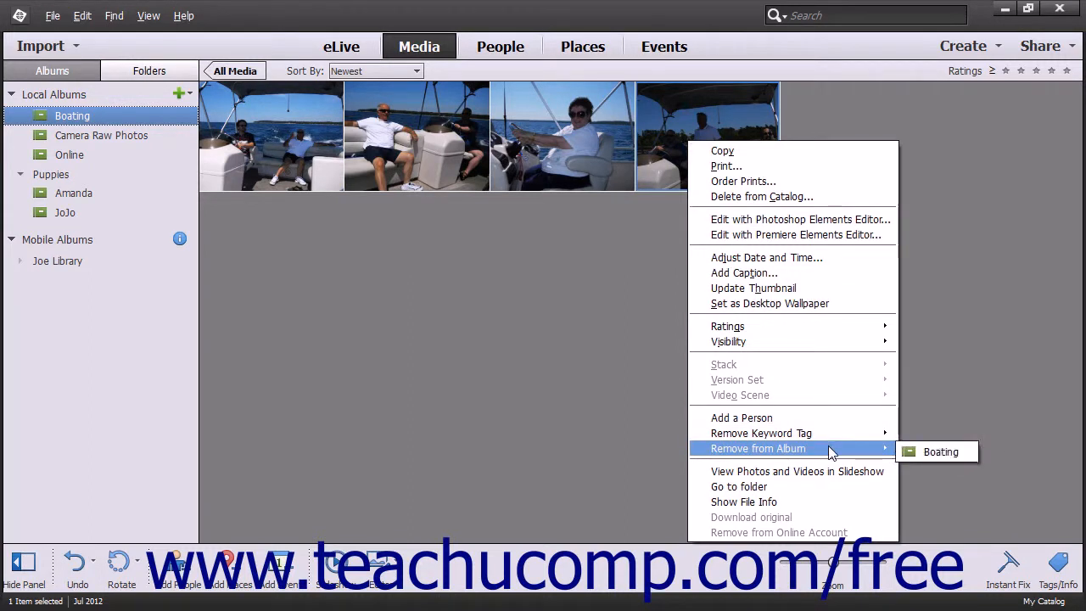
pyautogui.click(933, 452)
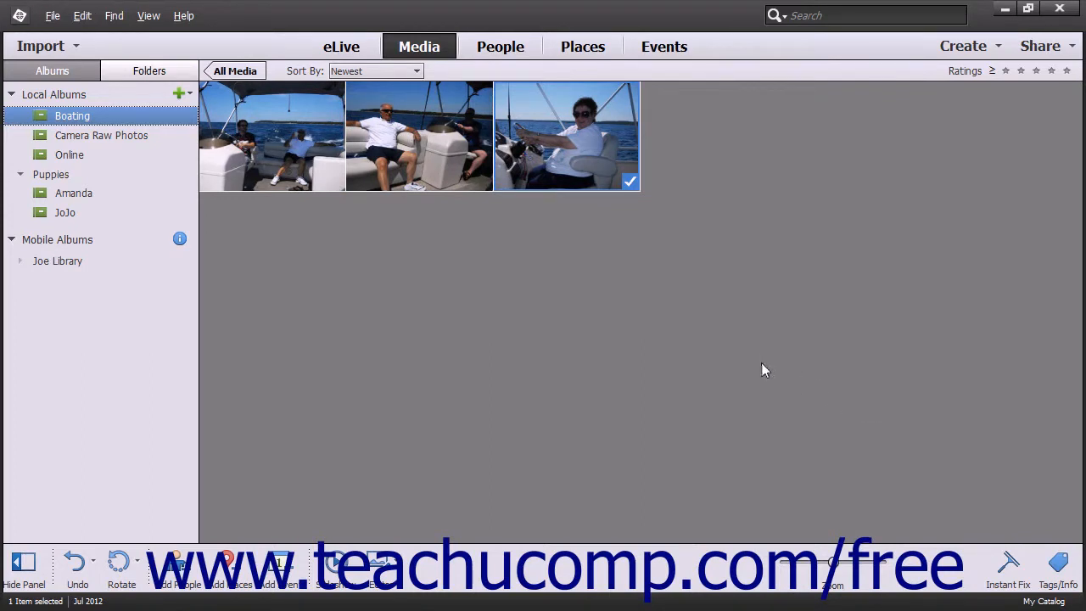
# Examine the Local Albums and Mobile Albums lists and the Boating album's photos, ending back at all media.
pyautogui.click(245, 72)
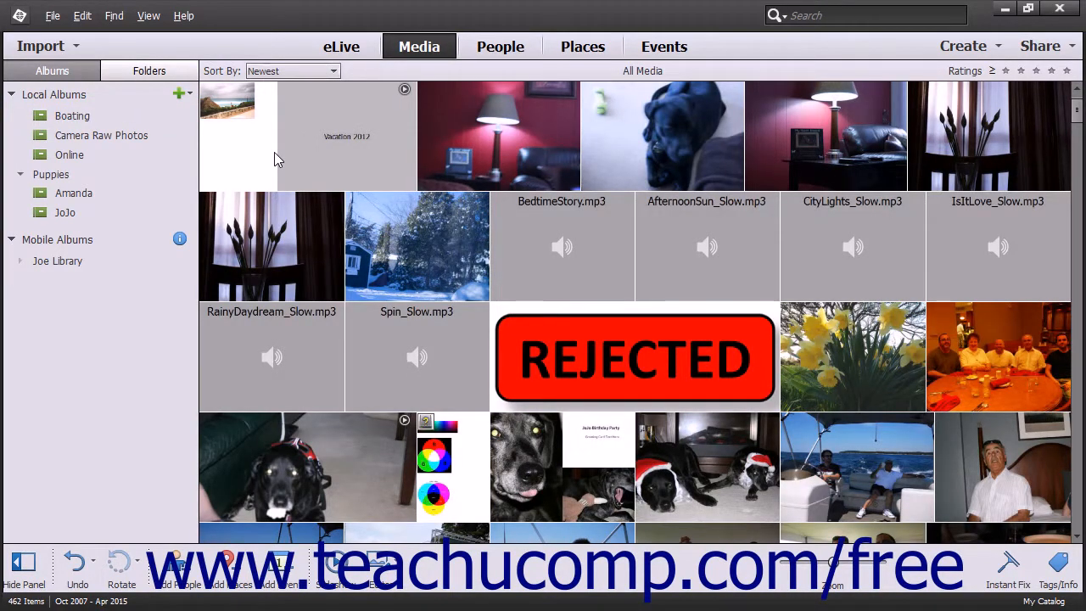
pyautogui.click(71, 68)
pyautogui.click(56, 98)
pyautogui.click(56, 98)
pyautogui.click(59, 242)
pyautogui.click(61, 243)
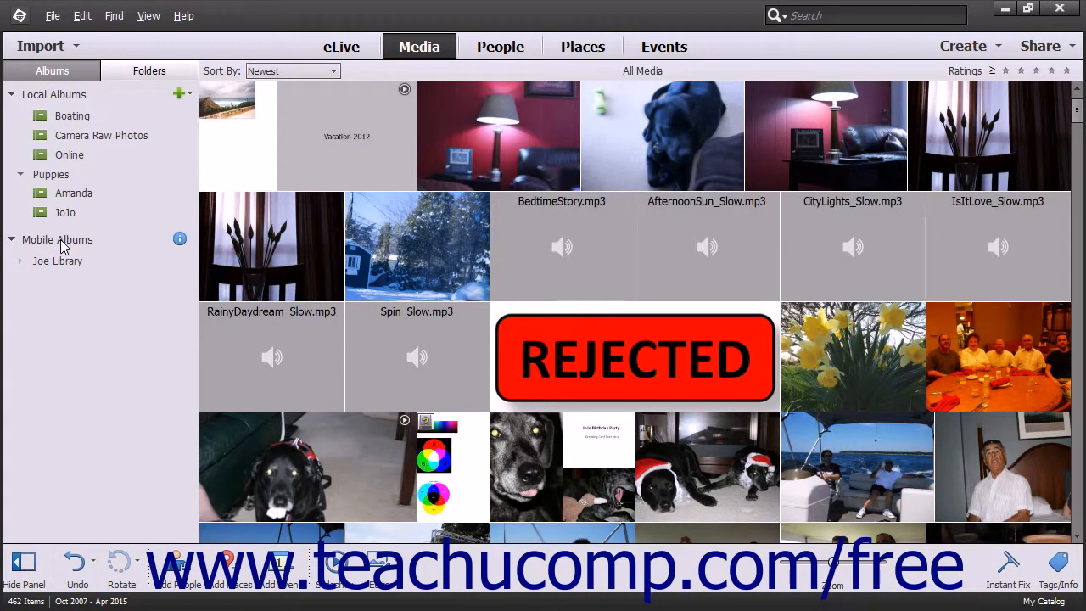
pyautogui.click(66, 92)
pyautogui.click(66, 93)
pyautogui.click(72, 96)
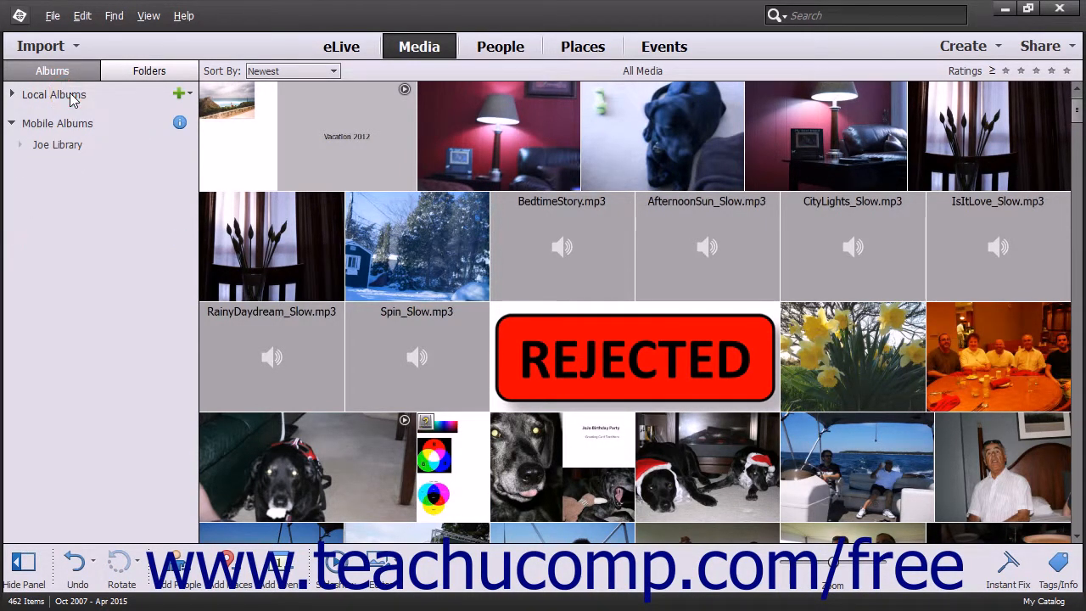
pyautogui.click(72, 96)
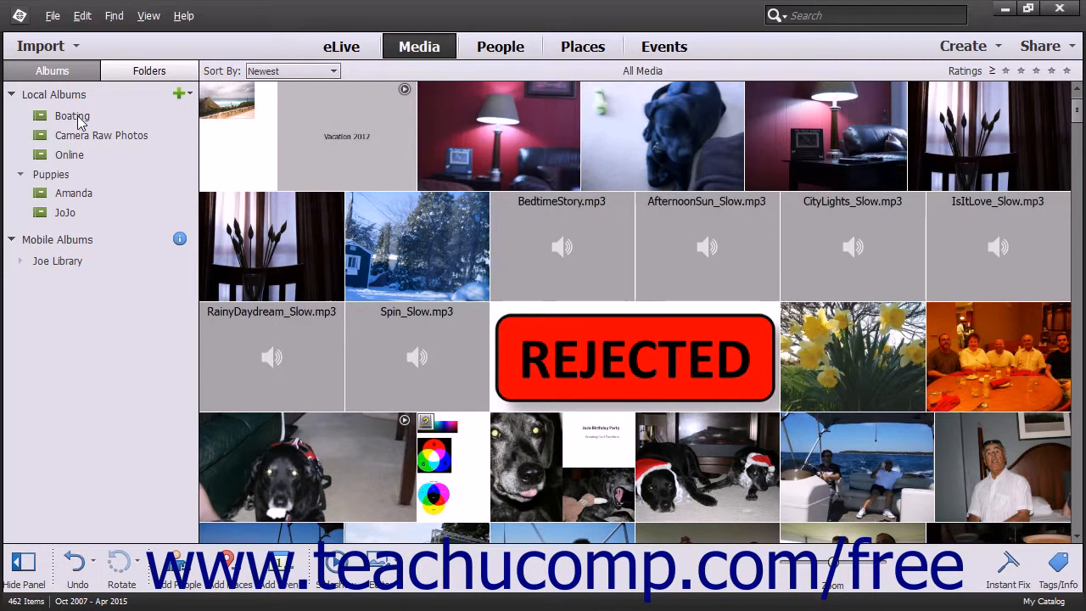
pyautogui.click(76, 117)
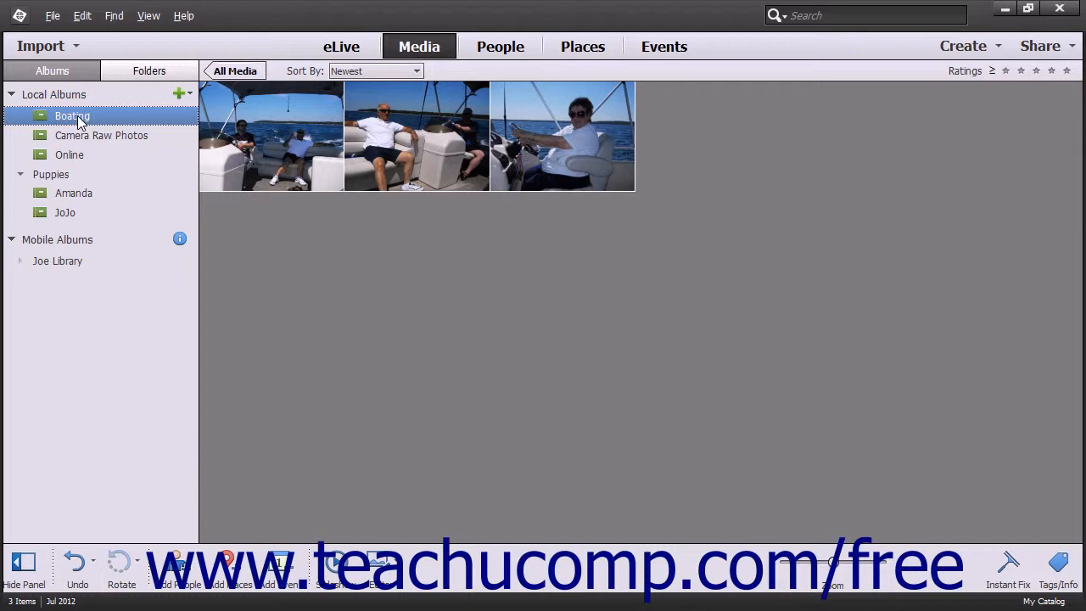
pyautogui.click(235, 72)
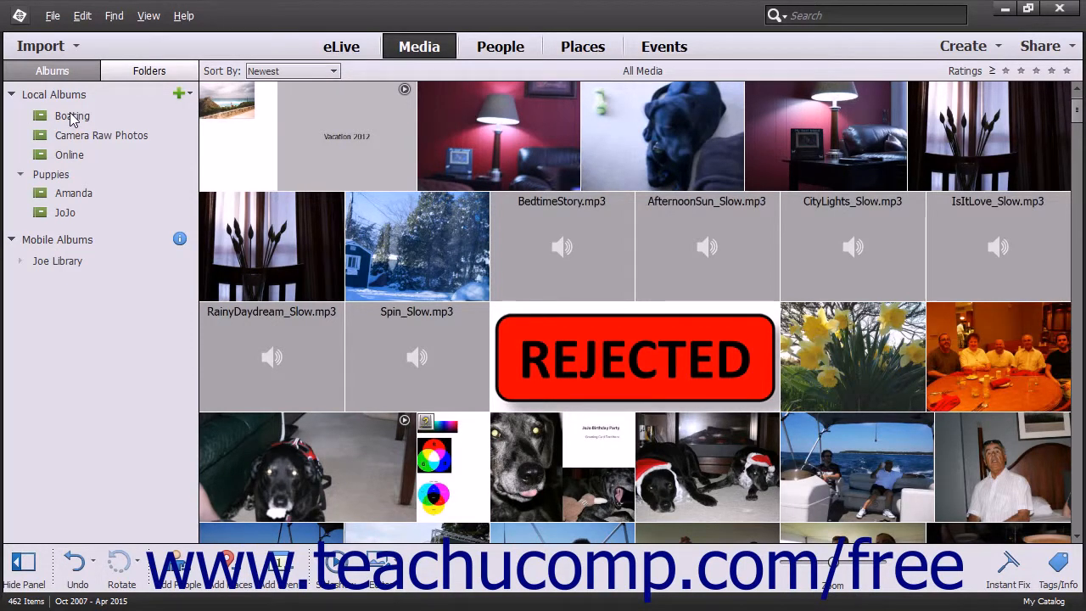
# Delete the Boating album from Local Albums and confirm its deletion.
pyautogui.rightClick(72, 119)
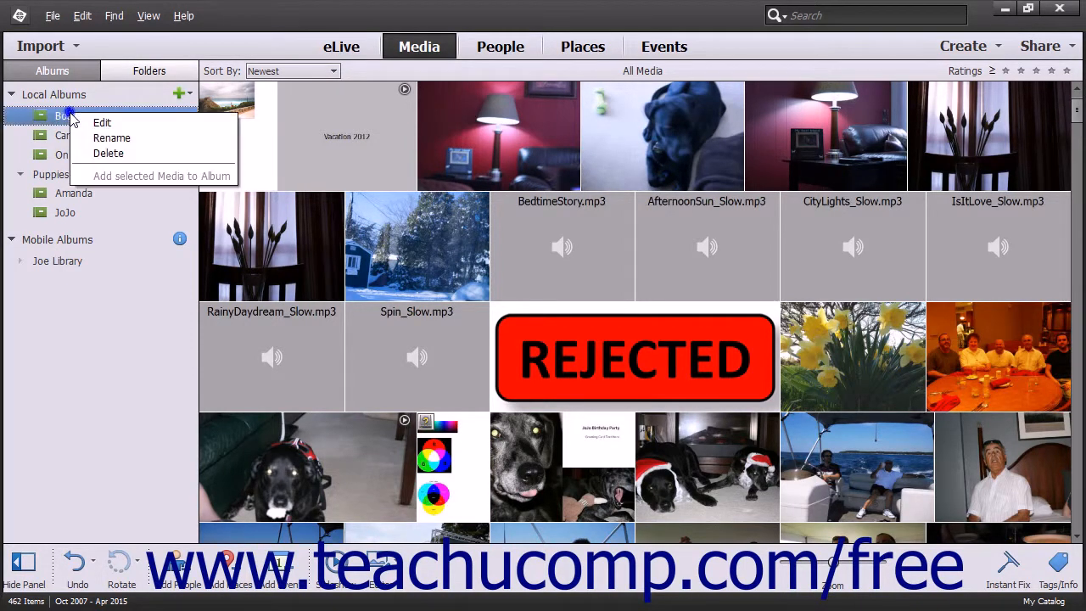
pyautogui.click(103, 153)
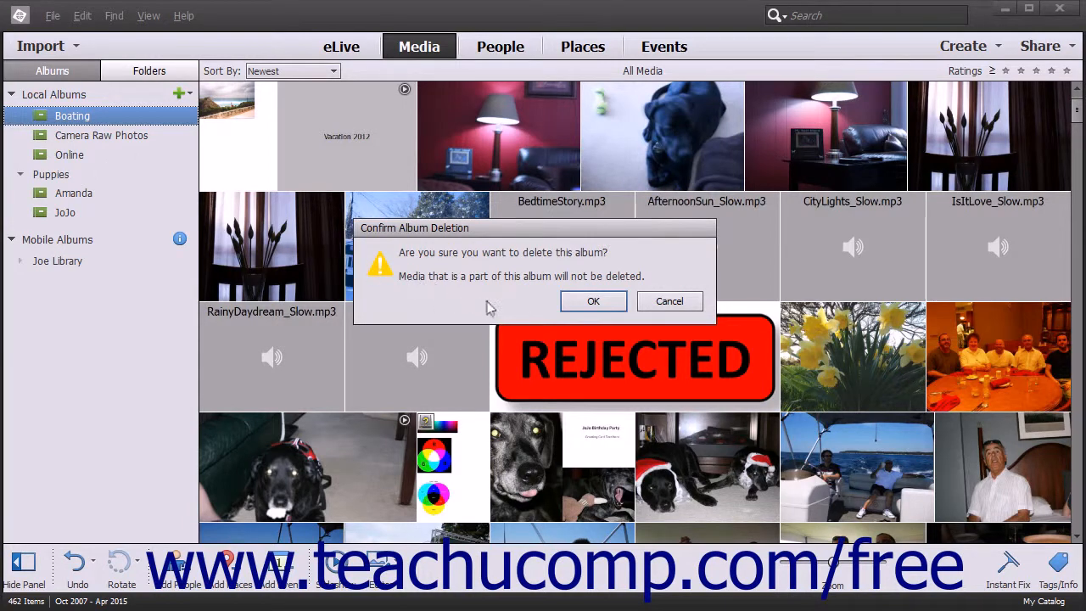
pyautogui.click(582, 302)
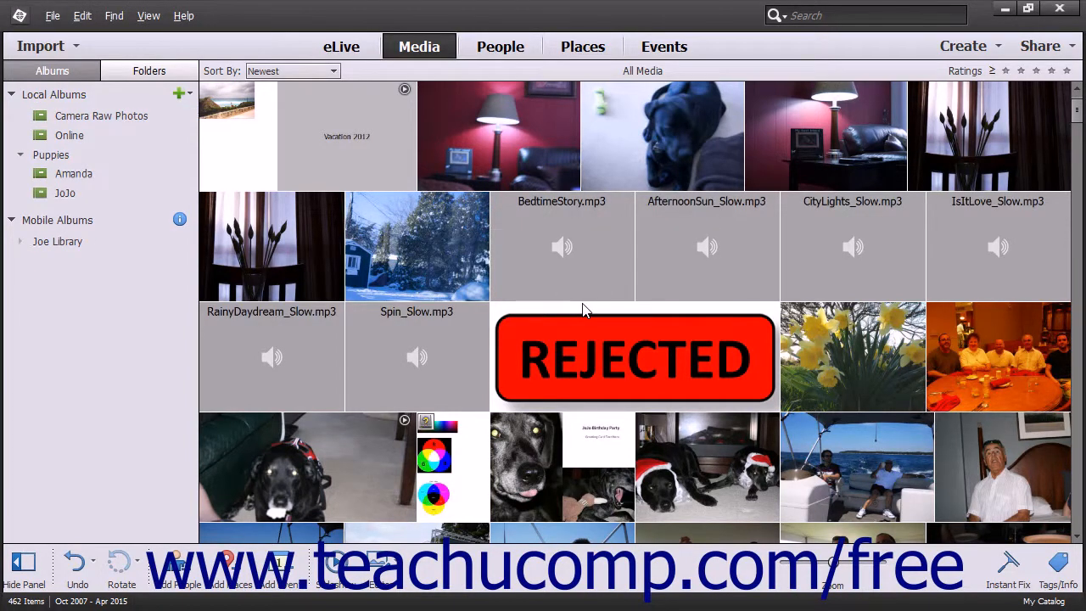